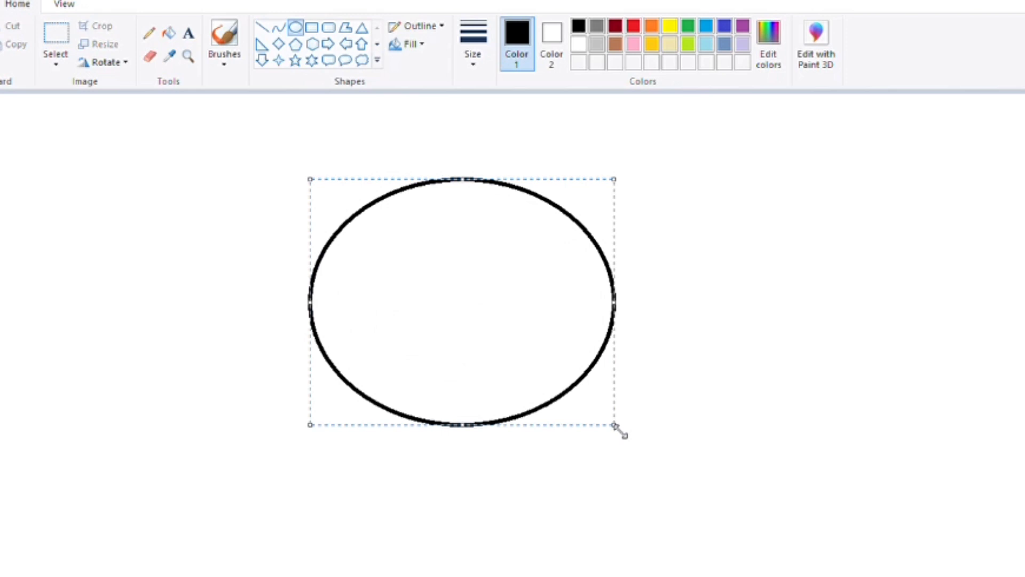
Undo the ellipse, then draw a large black-outlined rectangle in the middle of the canvas and stretch it slightly wider and taller.
key("ctrl+z")
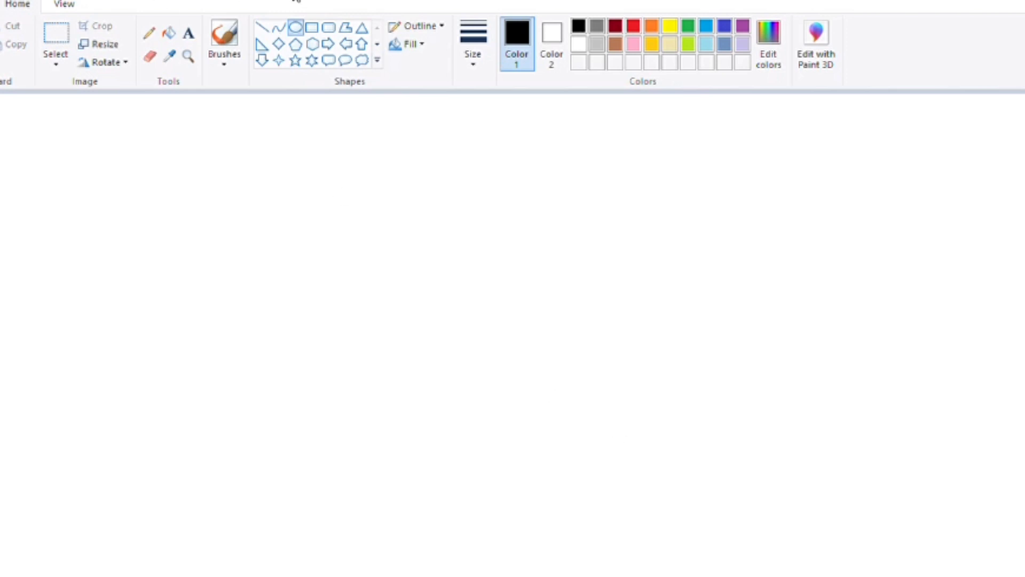
left_click(312, 27)
left_click_drag(312, 175, 714, 506)
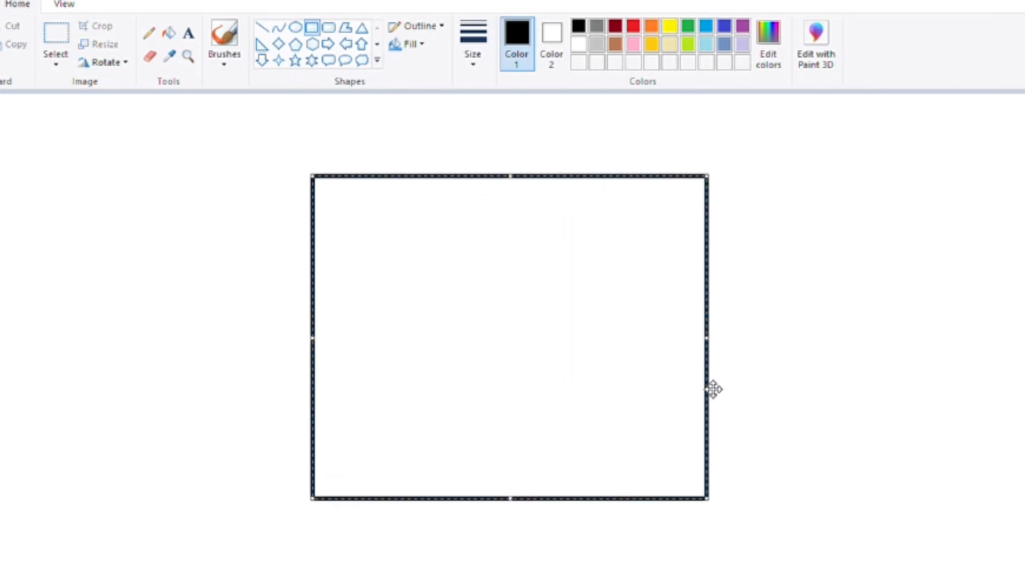
left_click_drag(710, 338, 735, 345)
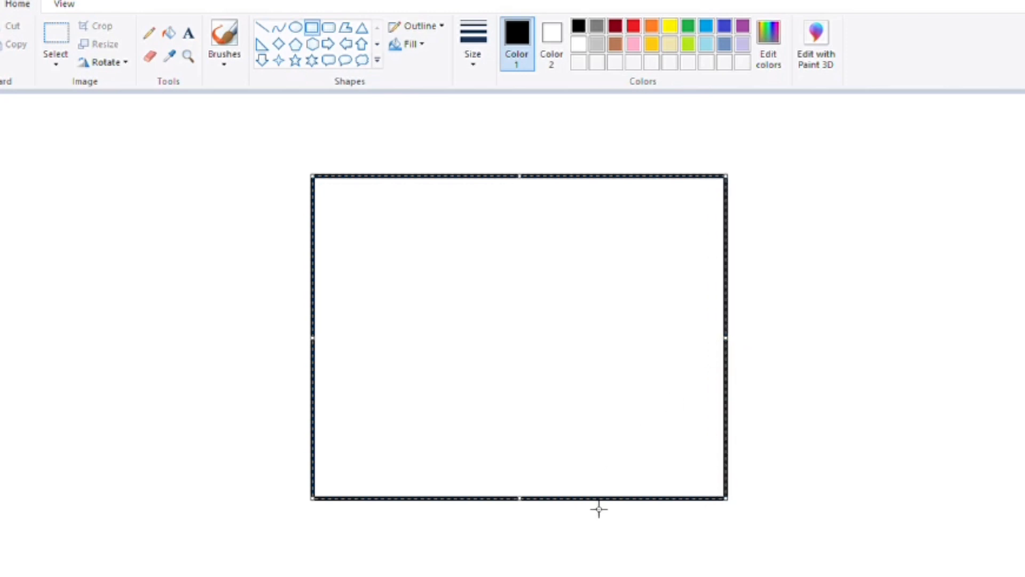
left_click_drag(525, 510, 527, 522)
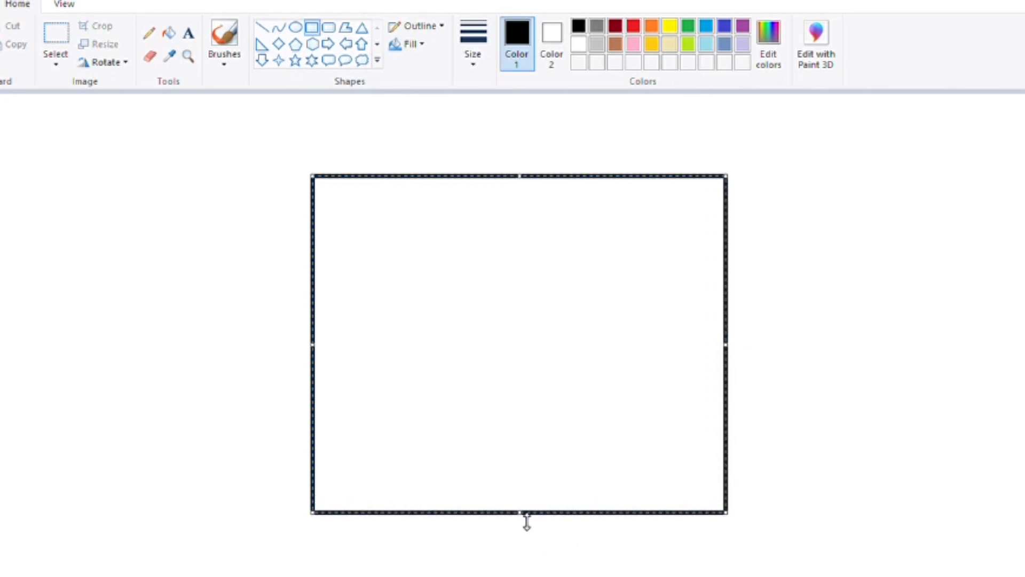
Draw a large heart inside the rectangle, shift it up to the centre and widen it on both sides.
left_click(377, 44)
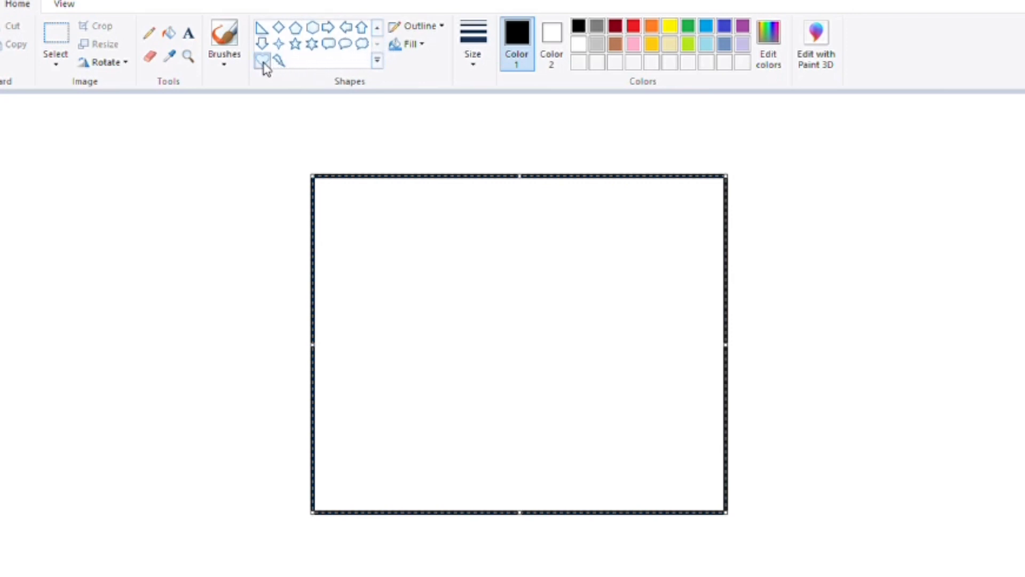
left_click(262, 62)
left_click_drag(399, 250, 656, 472)
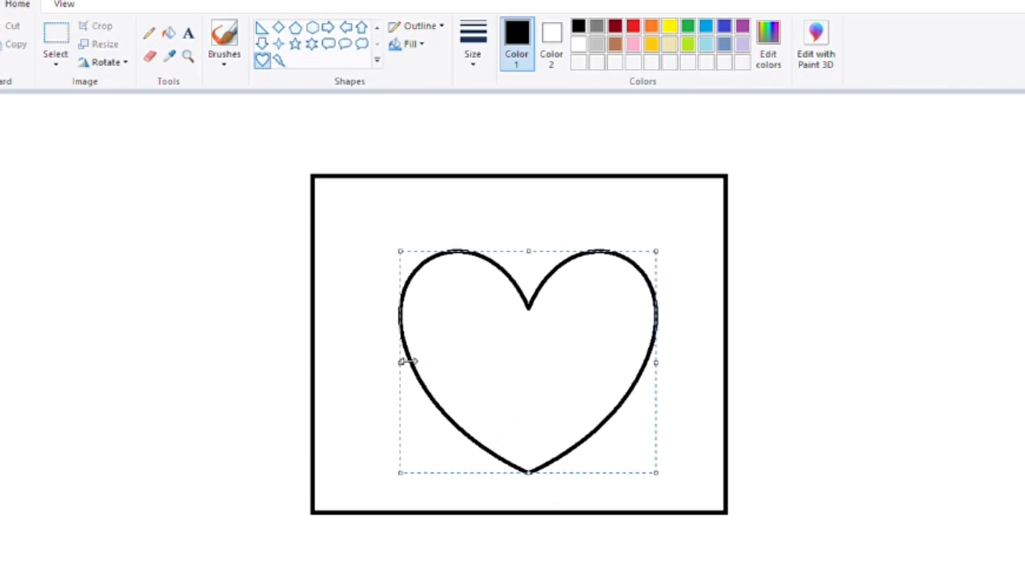
left_click_drag(513, 361, 495, 348)
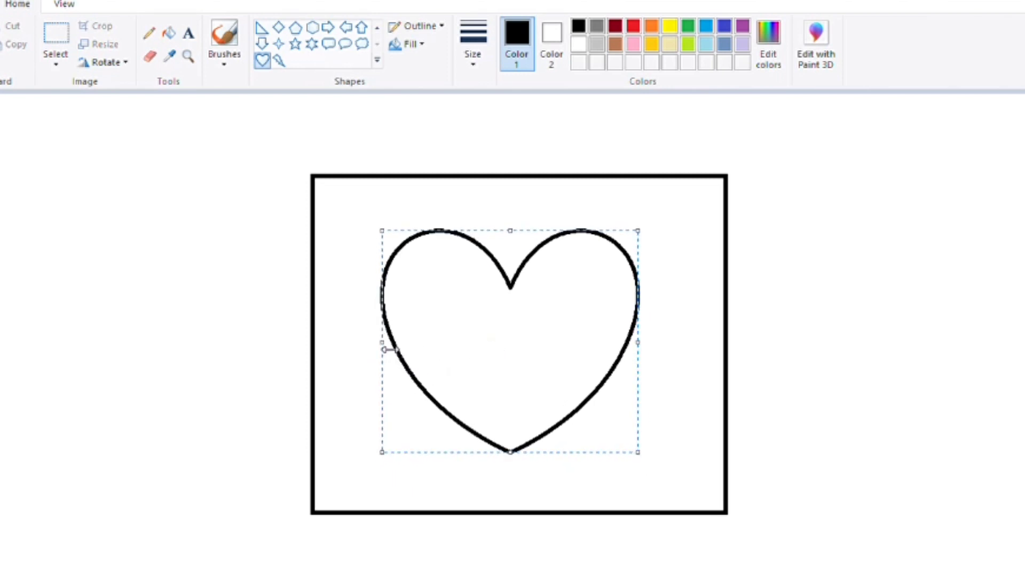
mouse_move(385, 349)
left_mouse_down()
mouse_move(364, 345)
mouse_move(373, 346)
left_mouse_up()
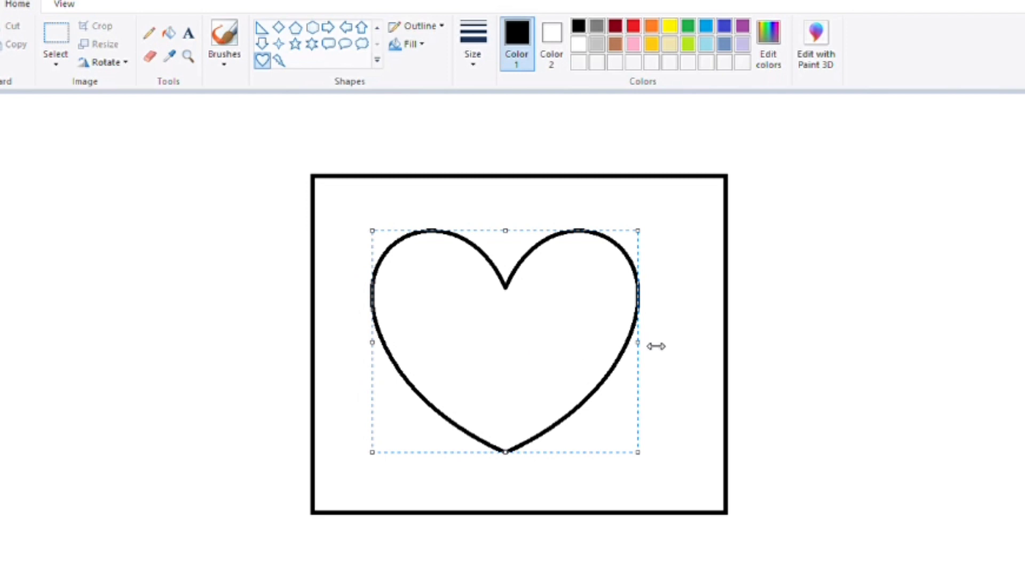
left_click_drag(644, 348, 656, 348)
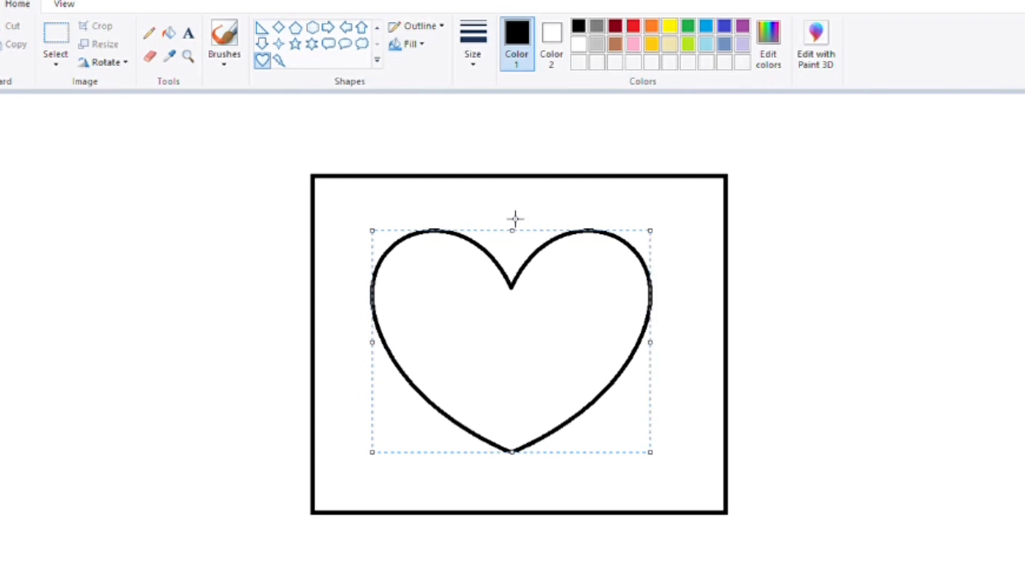
Draw a smaller heart inside the large one, centre it under the cleft and stretch it upward and wider on both sides.
left_click(261, 64)
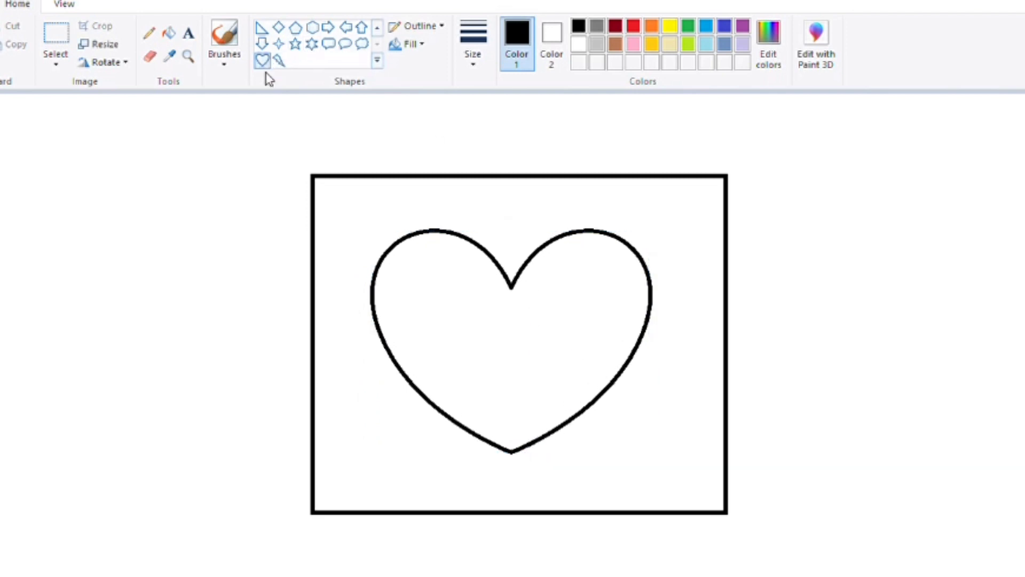
mouse_move(456, 306)
left_mouse_down()
mouse_move(524, 368)
mouse_move(556, 426)
mouse_move(596, 434)
left_mouse_up()
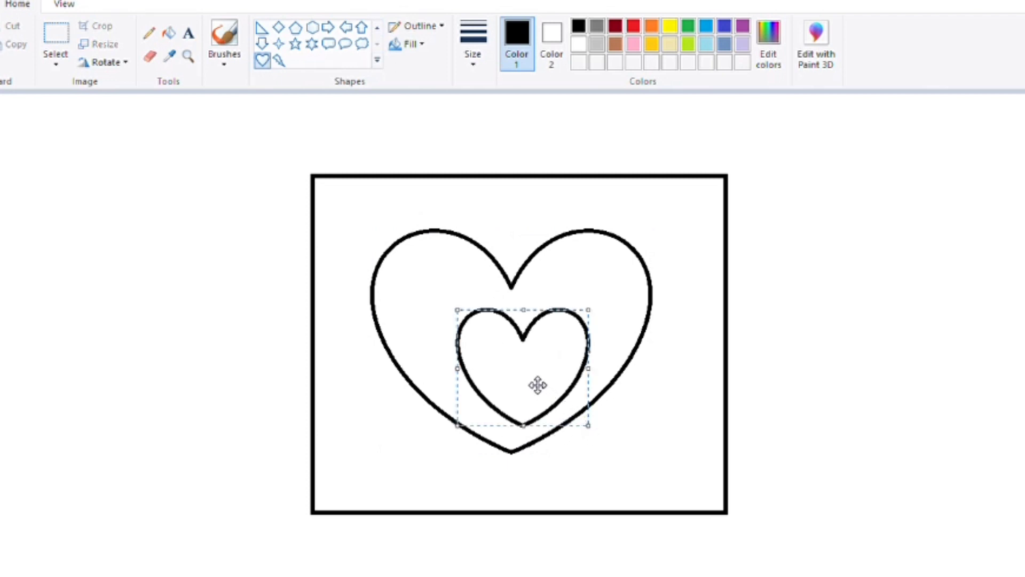
left_click_drag(536, 384, 519, 382)
left_click_drag(515, 319, 512, 298)
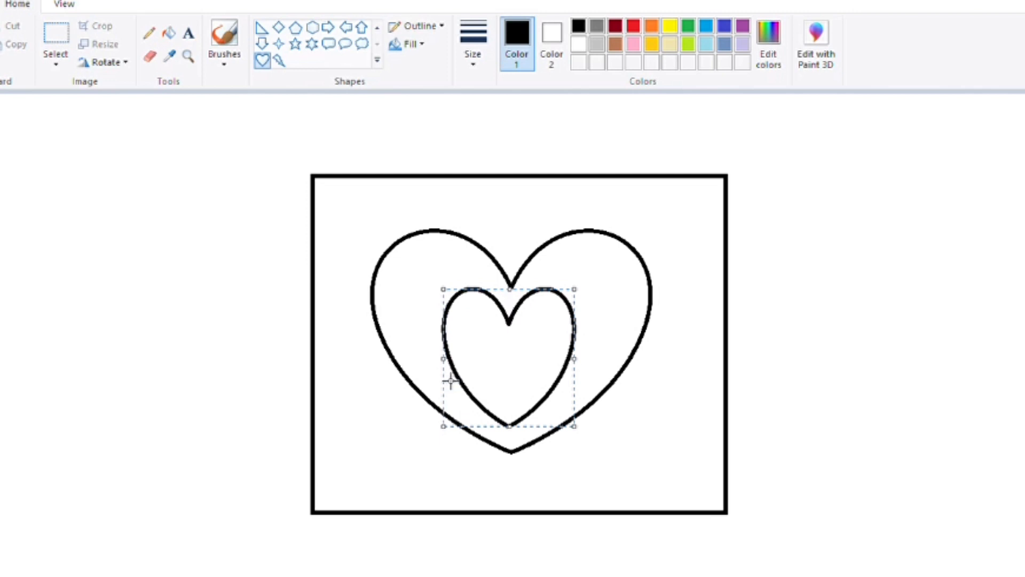
left_click_drag(443, 359, 431, 359)
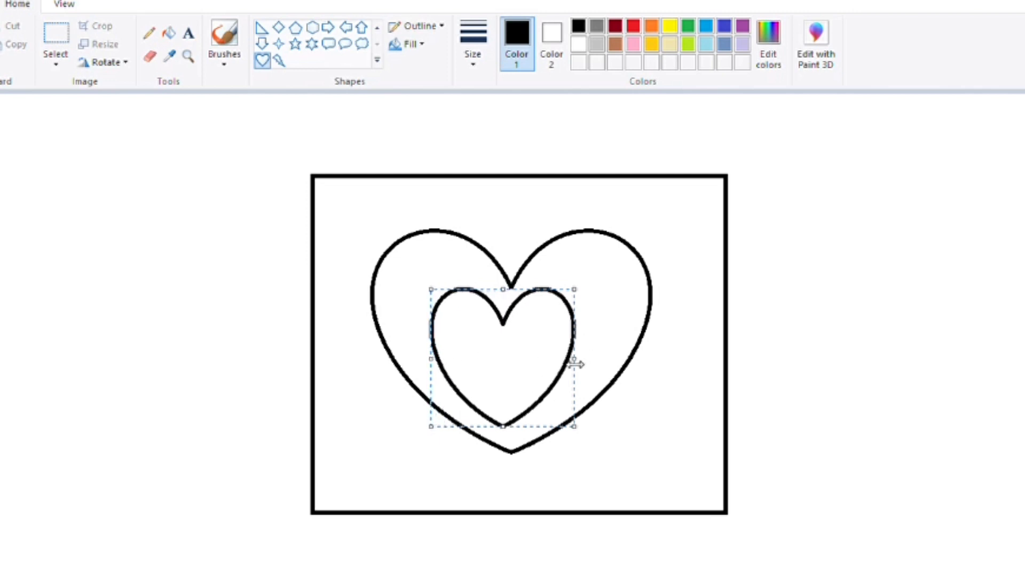
left_click_drag(579, 362, 601, 362)
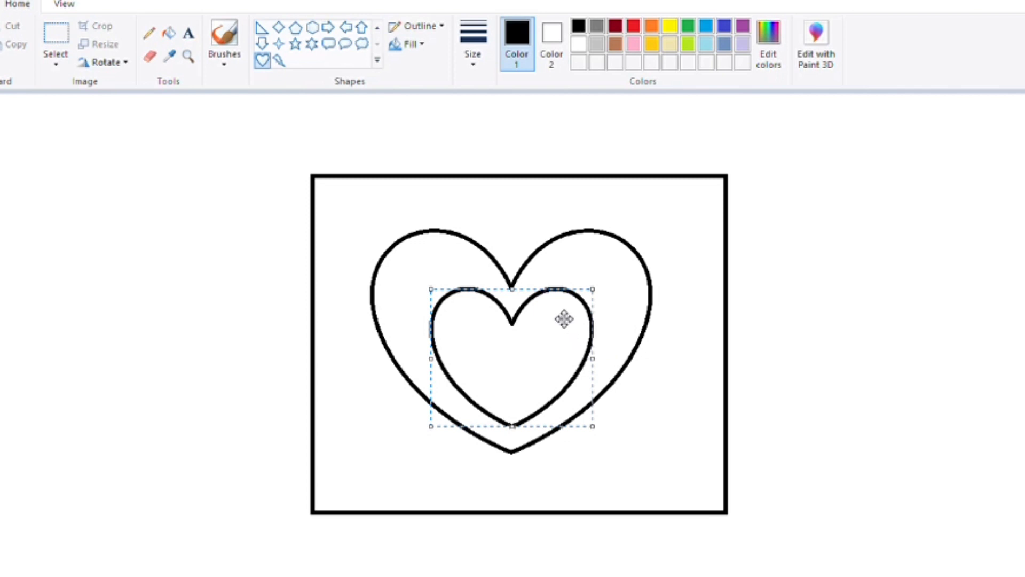
left_click(508, 154)
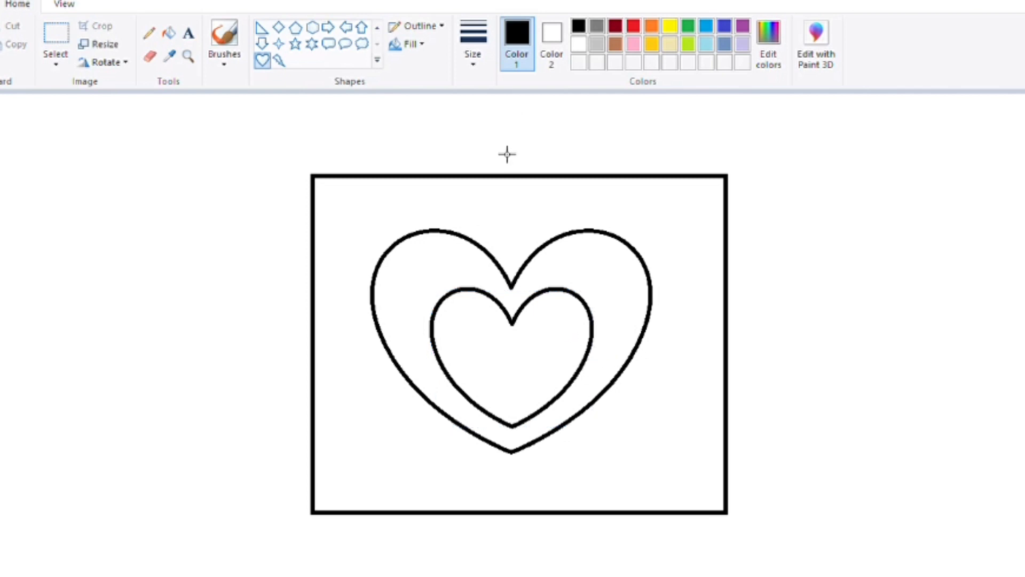
Draw three straight lines, two sloping down-right and one steep down-left, crossing inside the small heart and extending beyond the rectangle.
left_click(377, 27)
left_click(263, 27)
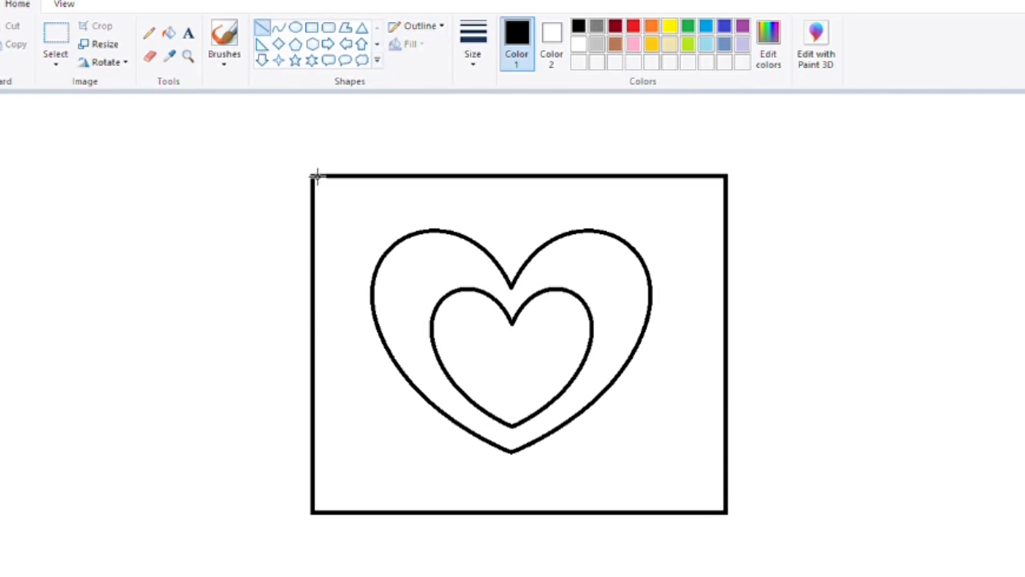
left_click_drag(312, 172, 774, 555)
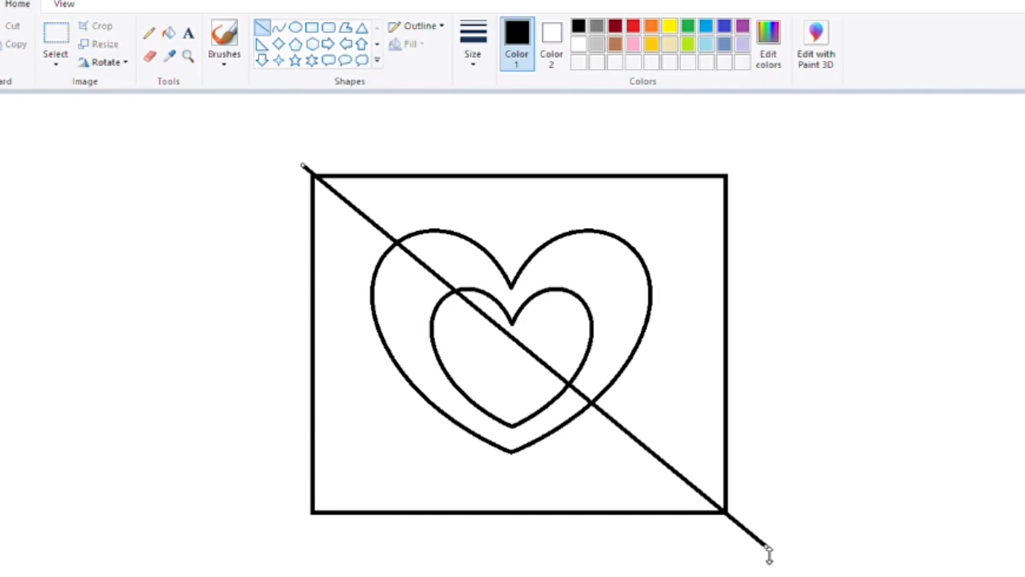
left_click(264, 26)
mouse_move(403, 150)
left_mouse_down()
mouse_move(544, 357)
mouse_move(582, 483)
mouse_move(653, 575)
left_mouse_up()
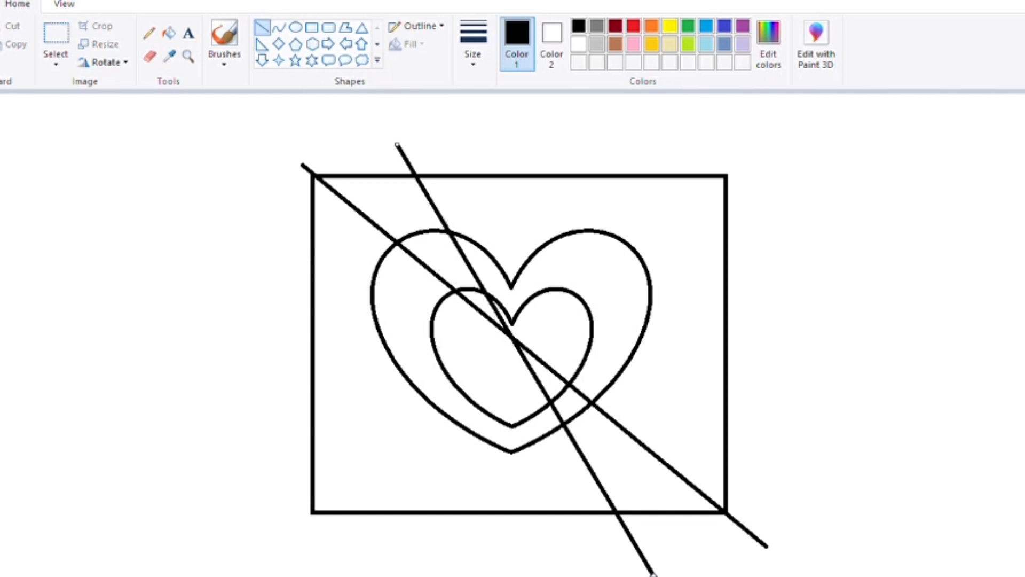
left_click(262, 27)
mouse_move(575, 148)
left_mouse_down()
mouse_move(500, 329)
mouse_move(487, 471)
mouse_move(473, 489)
mouse_move(468, 547)
mouse_move(446, 572)
left_mouse_up()
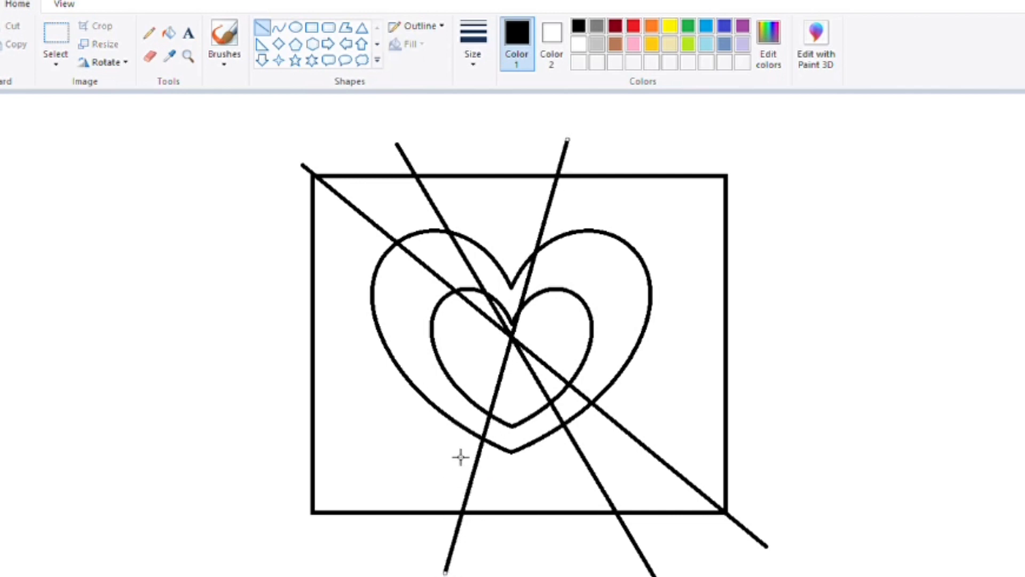
Add four more straight lines through the same crossing point at shallower angles, completing a ring of rays beyond the rectangle.
left_click(262, 26)
mouse_move(678, 161)
left_mouse_down()
mouse_move(561, 280)
mouse_move(515, 366)
mouse_move(419, 435)
mouse_move(393, 508)
mouse_move(327, 556)
left_mouse_up()
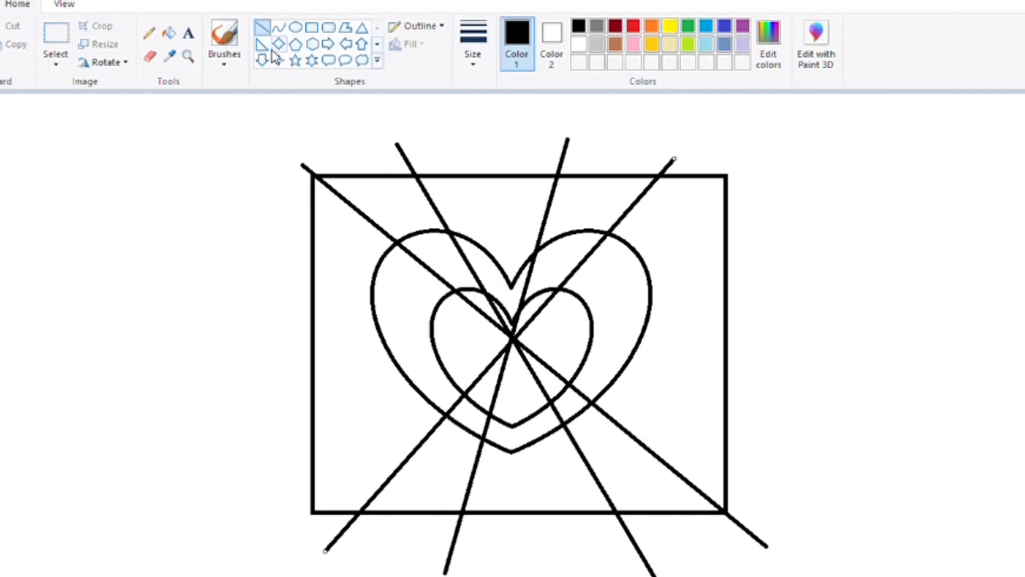
left_click(262, 30)
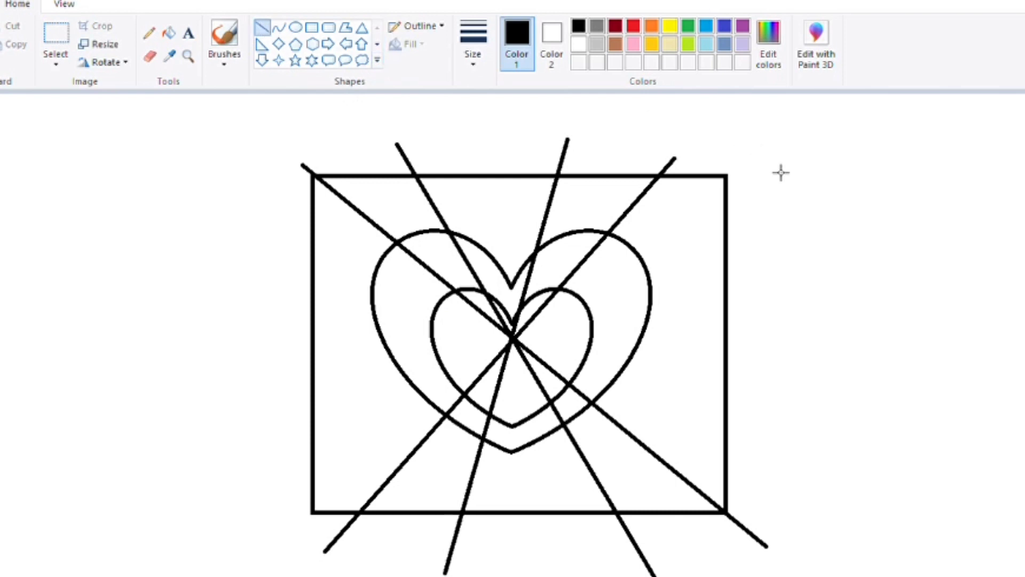
mouse_move(776, 214)
left_mouse_down()
mouse_move(335, 499)
mouse_move(293, 499)
mouse_move(262, 475)
left_mouse_up()
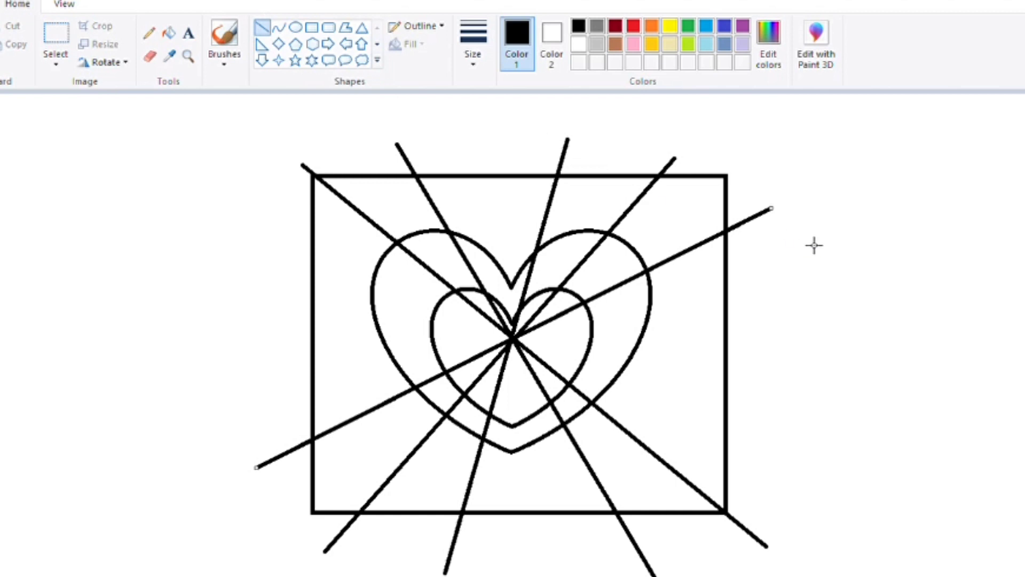
left_click_drag(780, 312, 256, 368)
left_click(190, 247)
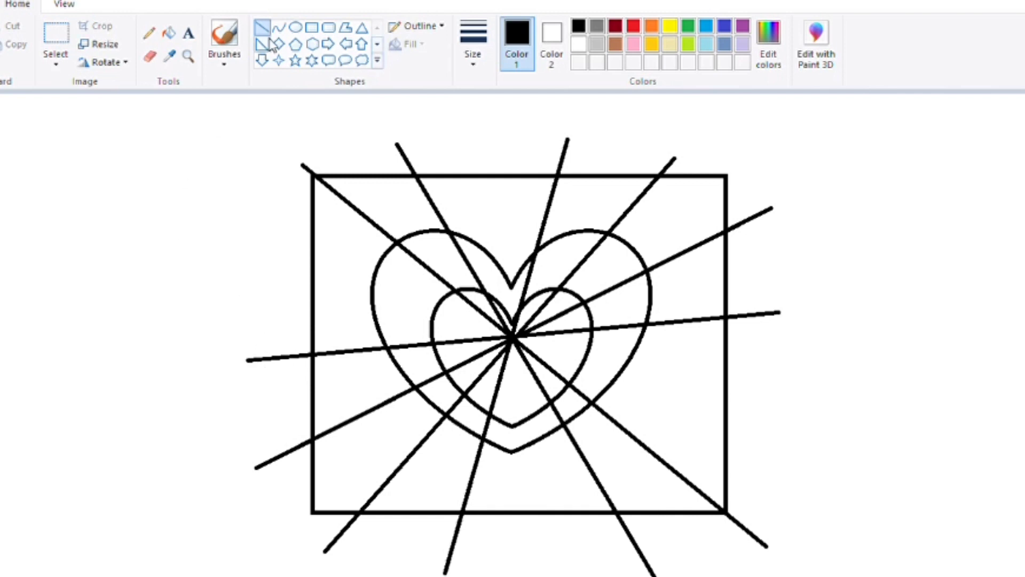
left_click(262, 30)
left_click_drag(787, 431, 220, 236)
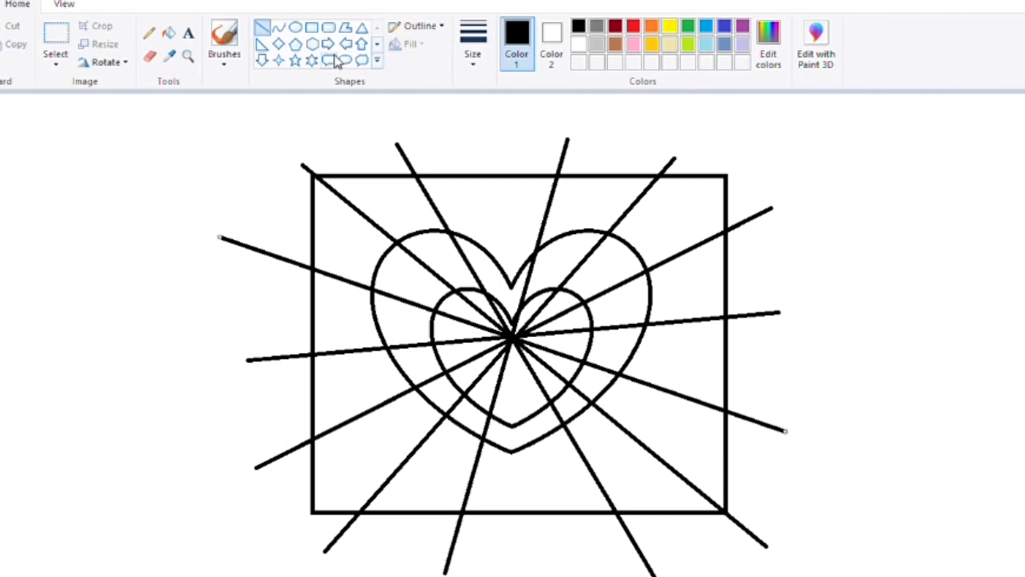
Fill alternating sections black across the upper half: three background wedges, plus the cleft and upper-right sections between the two hearts.
left_click(169, 33)
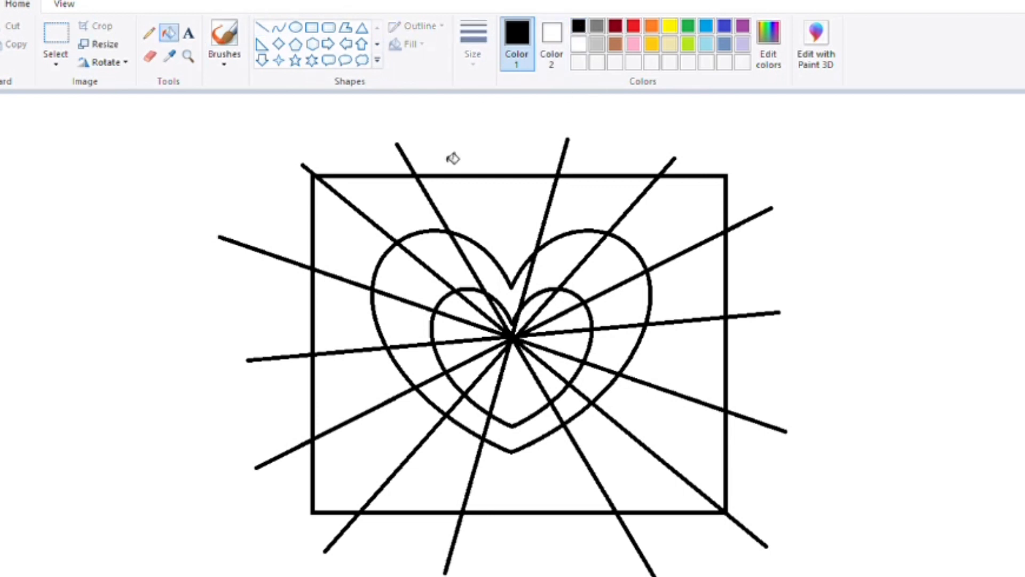
left_click(410, 213)
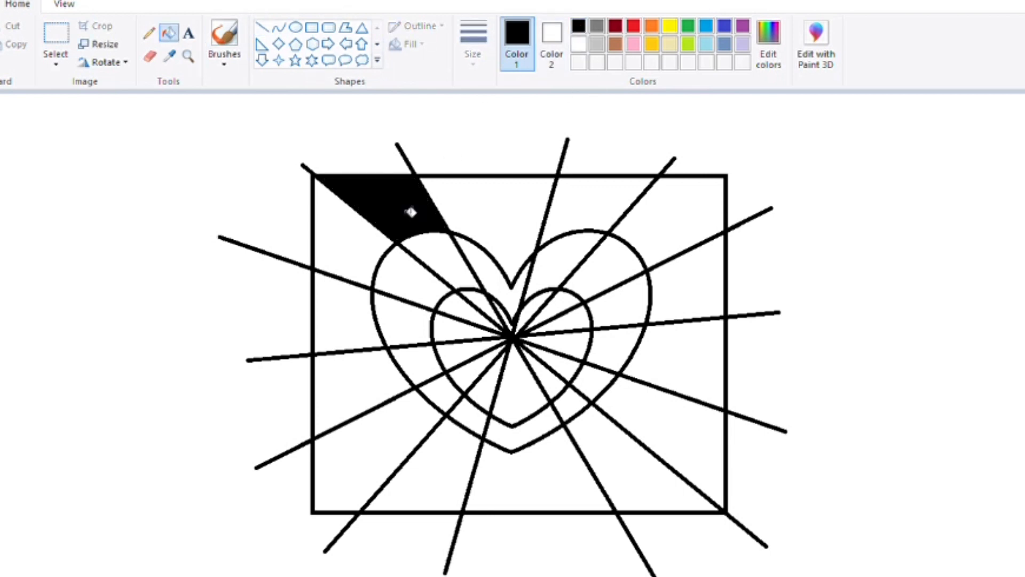
left_click(500, 289)
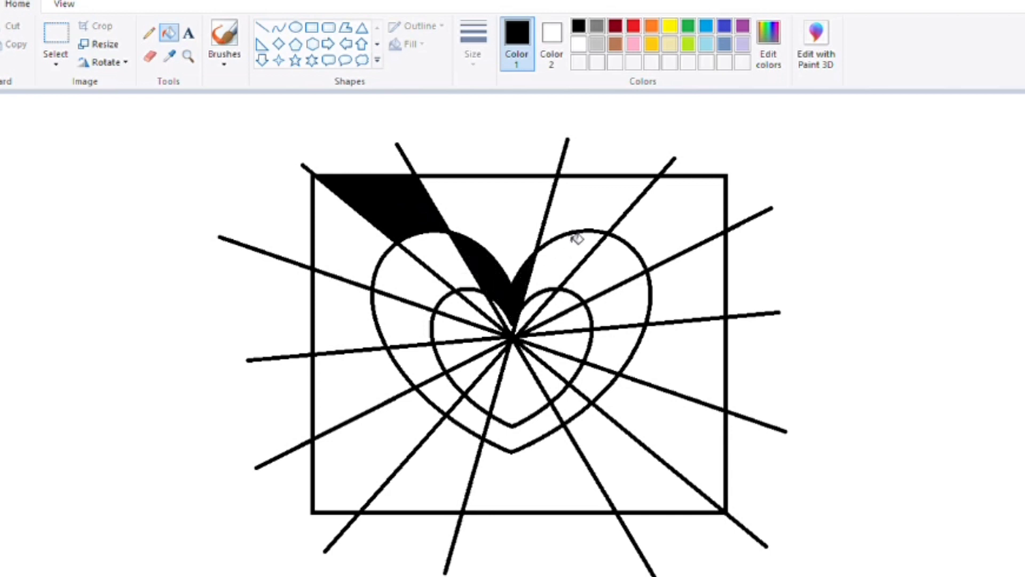
left_click(593, 215)
left_click(612, 274)
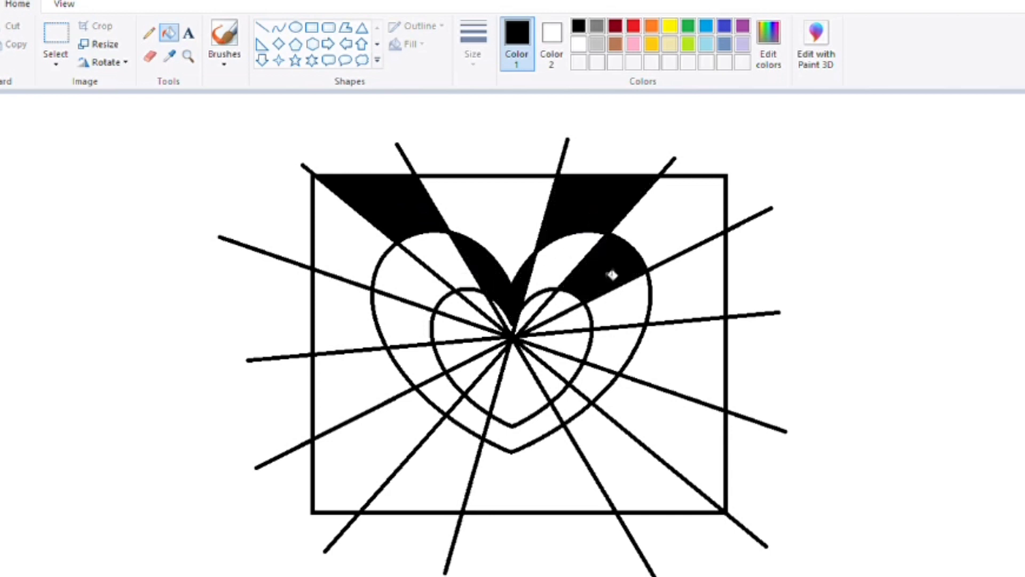
left_click(690, 297)
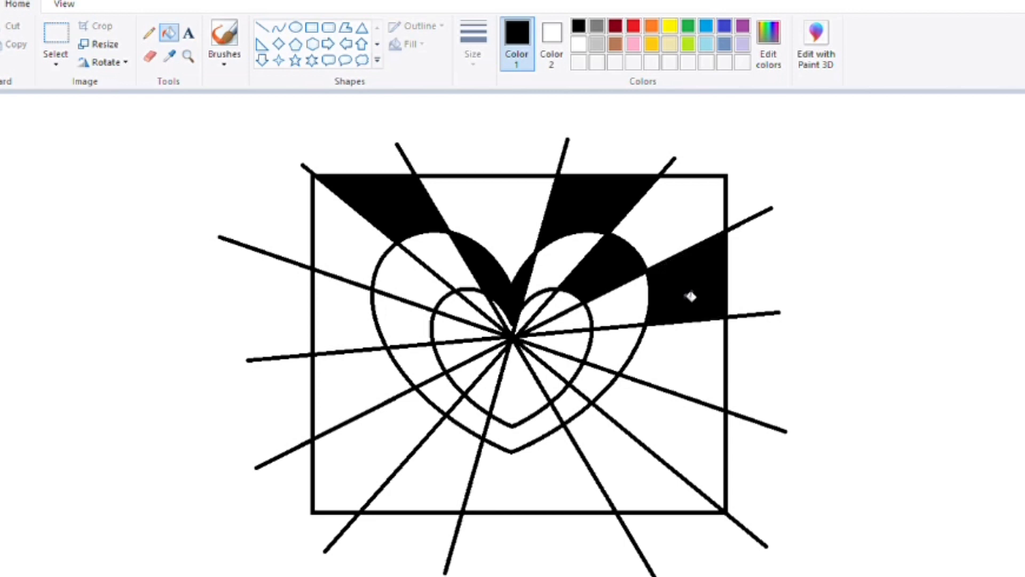
Fill alternating sections black around the right and lower sides: three background wedges and three sections between the two hearts.
left_click(618, 351)
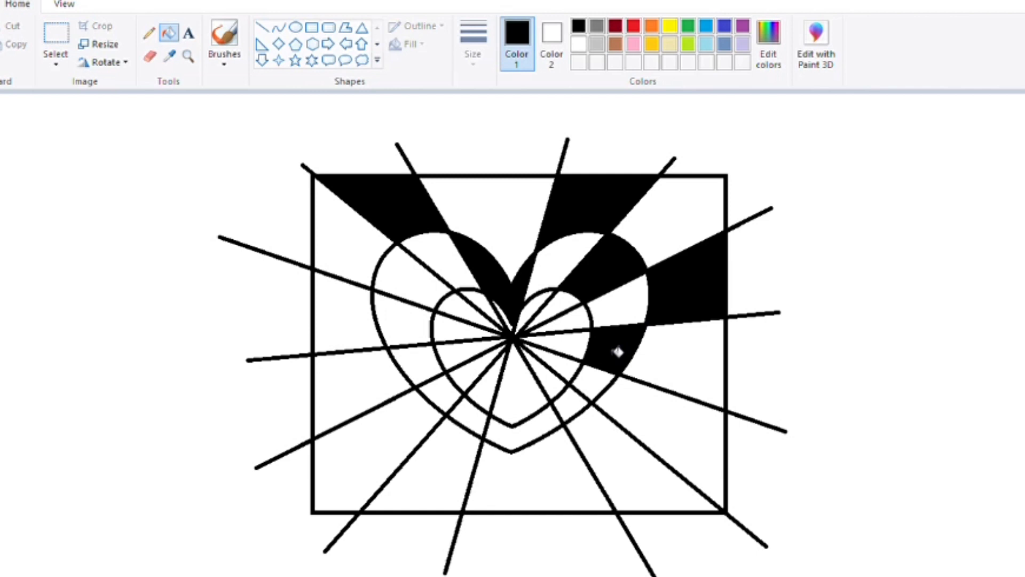
left_click(658, 423)
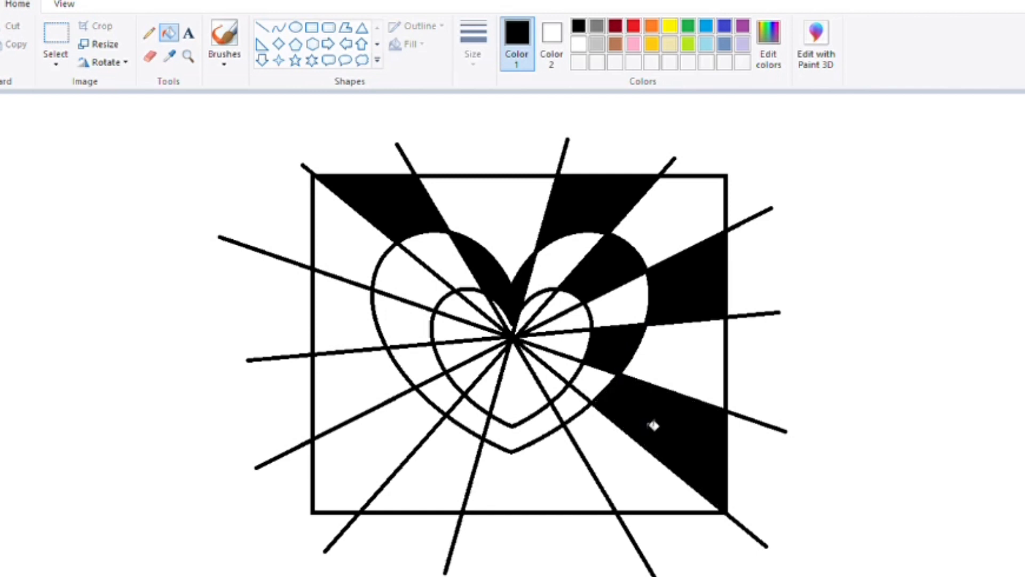
left_click(581, 404)
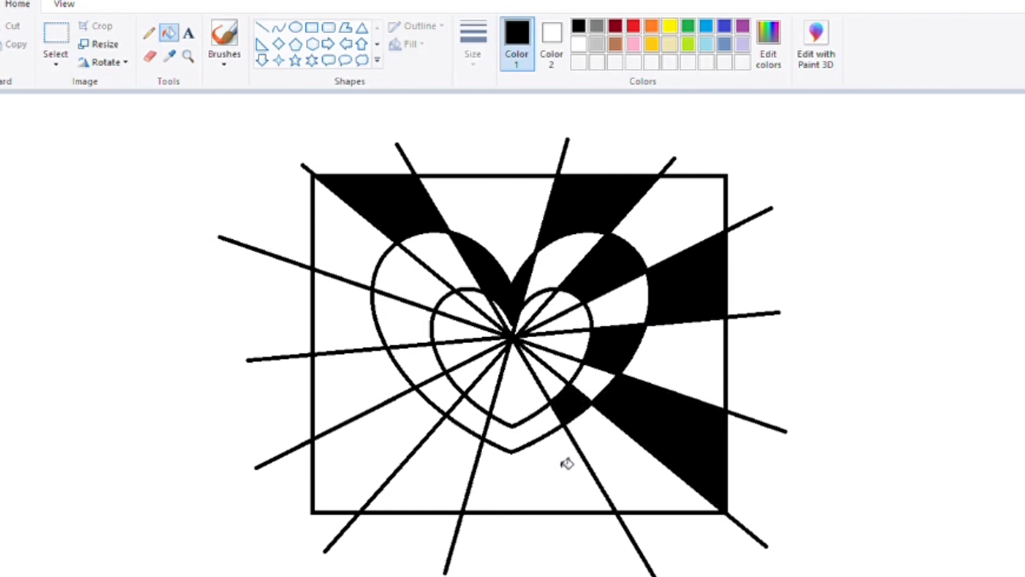
left_click(561, 482)
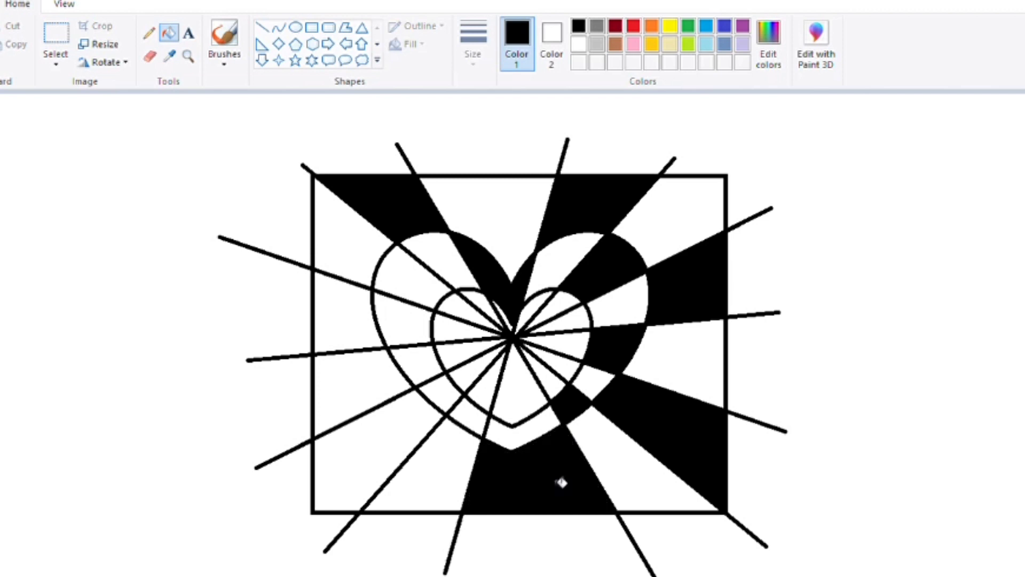
left_click(478, 423)
left_click(383, 440)
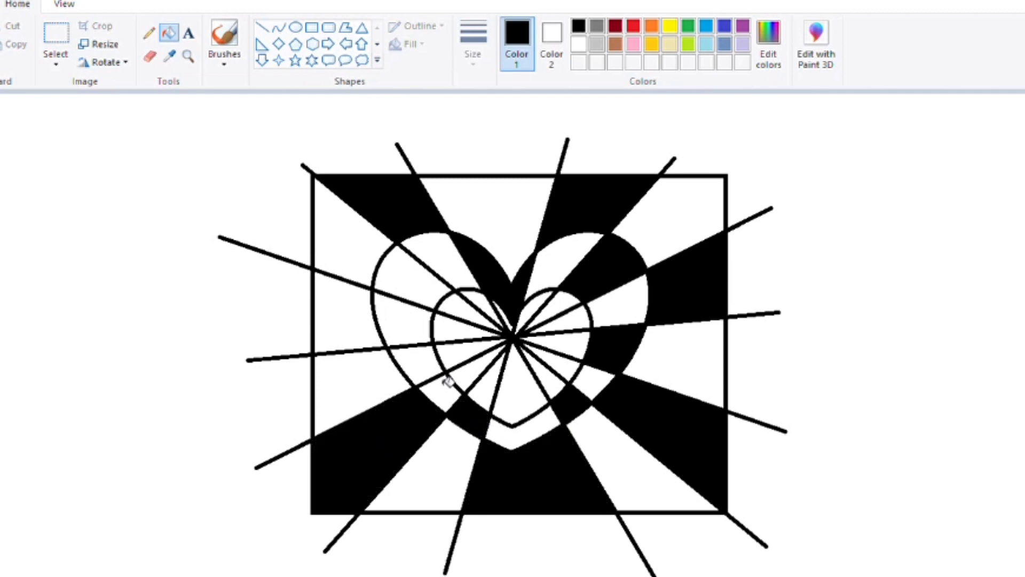
Fill the left background wedge and the two alternating sections beside it between the hearts black, undoing a stray fill inside the small heart.
left_click(462, 363)
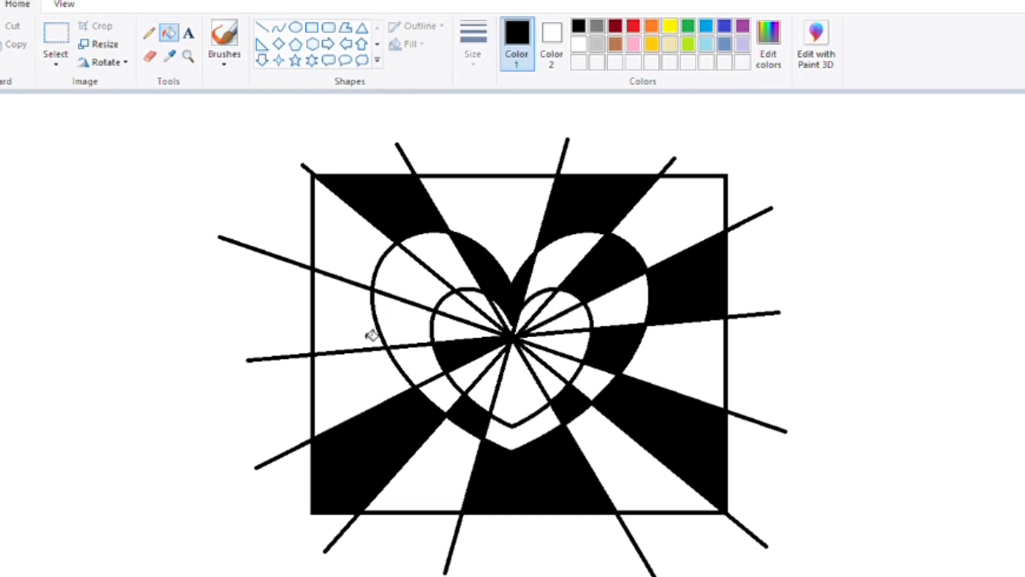
key("ctrl+z")
left_click(424, 366)
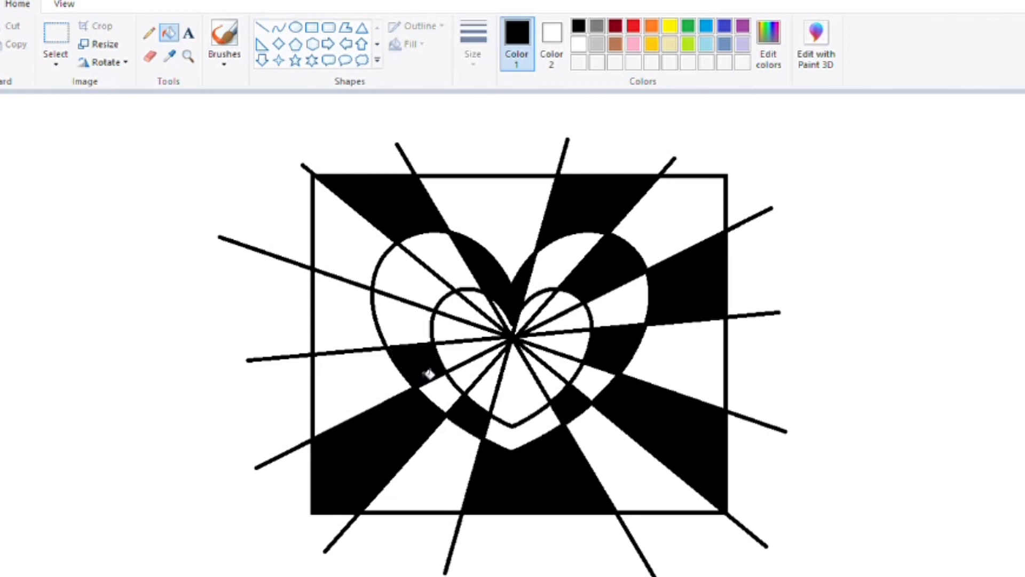
left_click(360, 328)
left_click(409, 293)
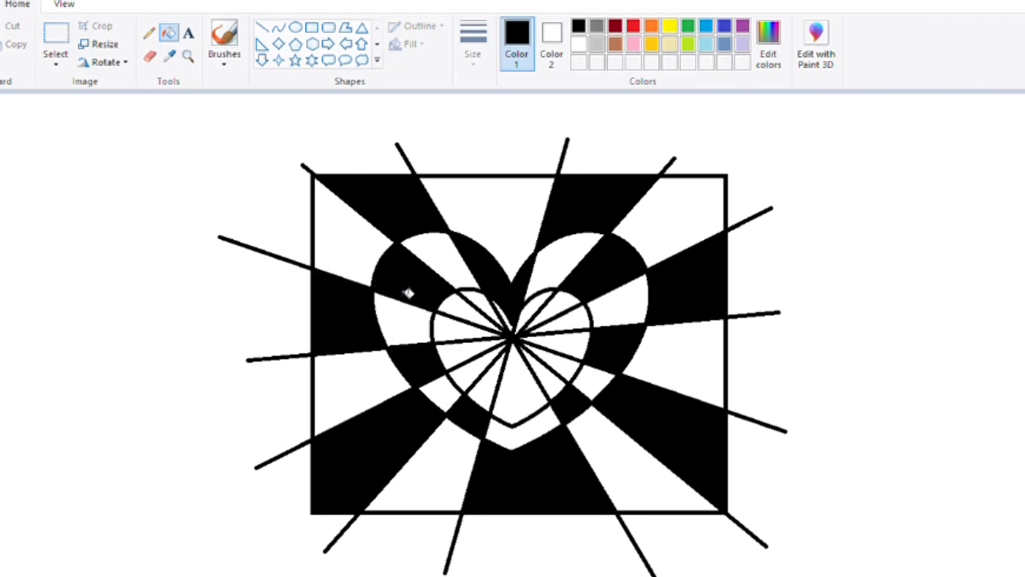
Fill seven alternating sections inside the small heart black, working clockwise from its upper-left lobe around to its left side.
left_click(483, 305)
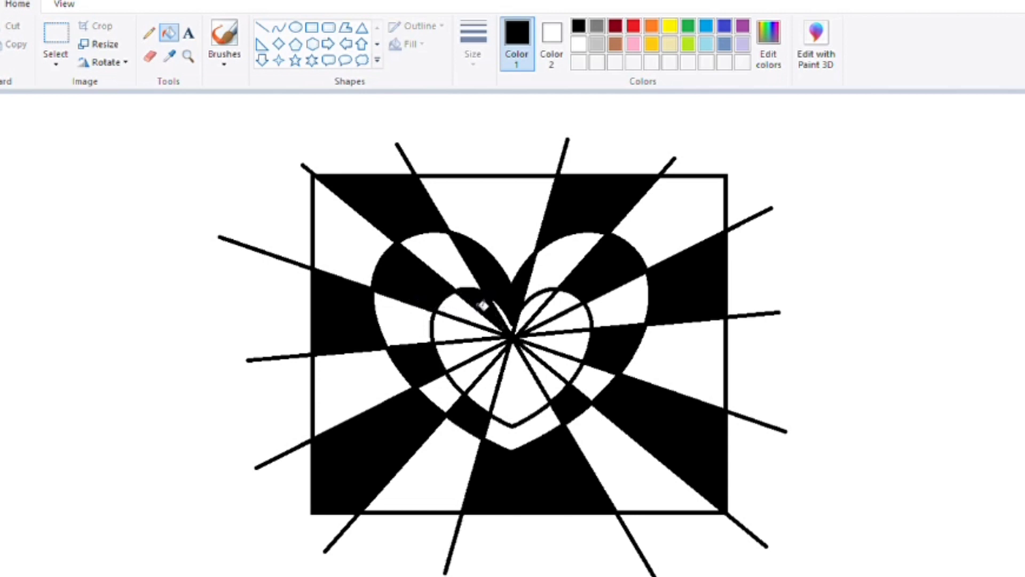
left_click(541, 312)
left_click(570, 331)
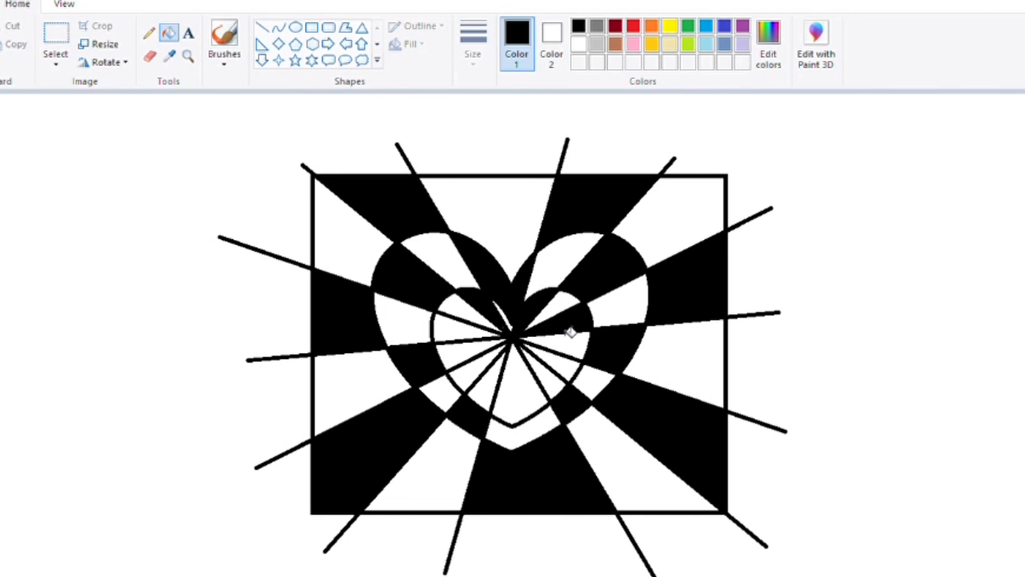
left_click(563, 369)
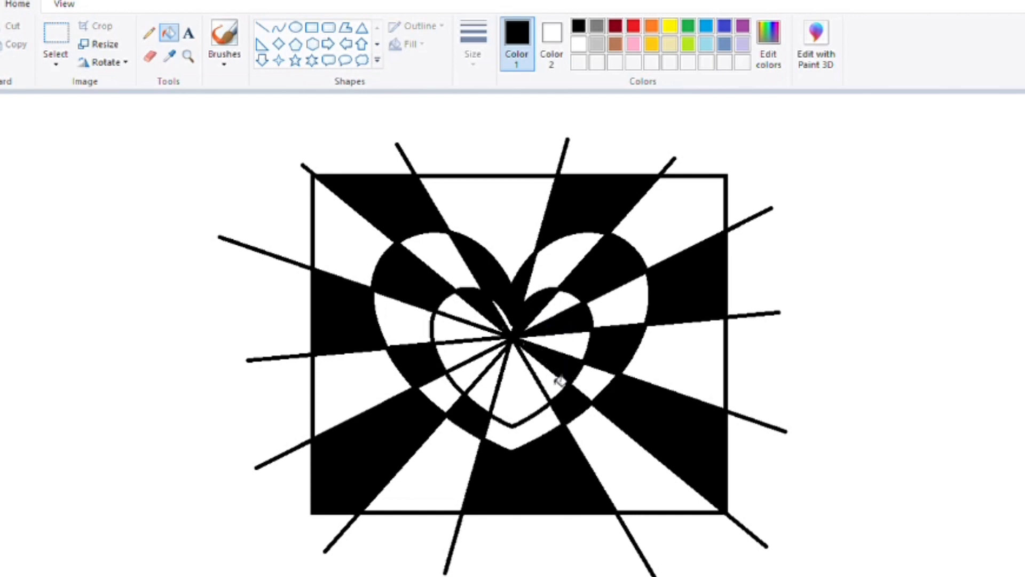
left_click(521, 394)
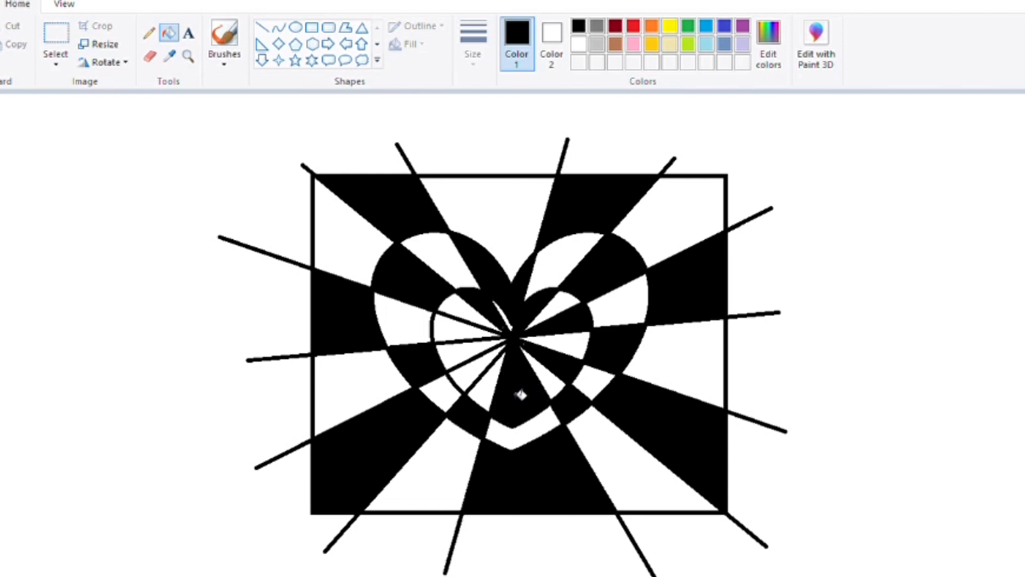
left_click(475, 375)
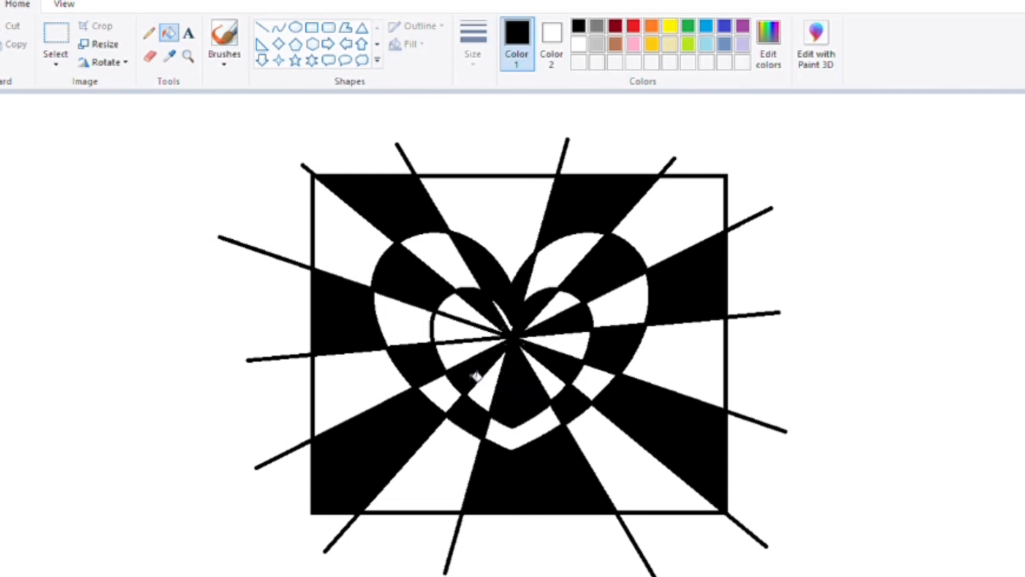
left_click(460, 338)
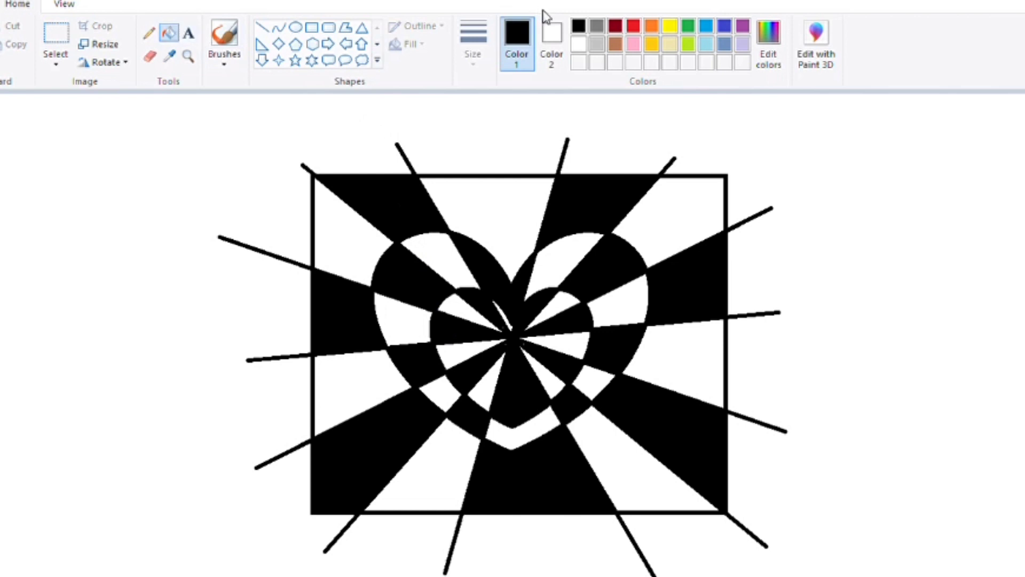
Set Color 2 to black and fill the canvas area outside the rectangle black.
left_click(551, 40)
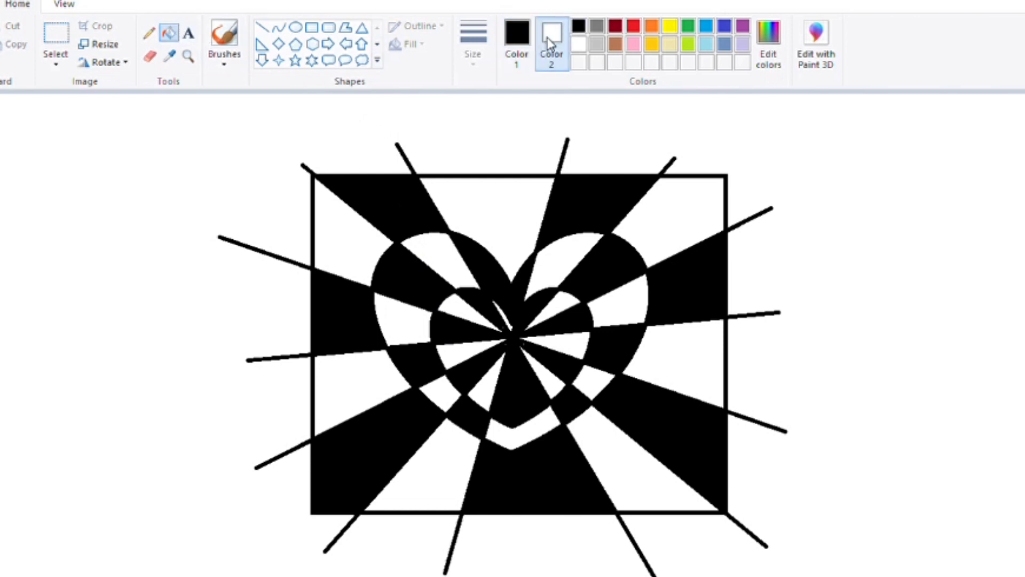
left_click(579, 27)
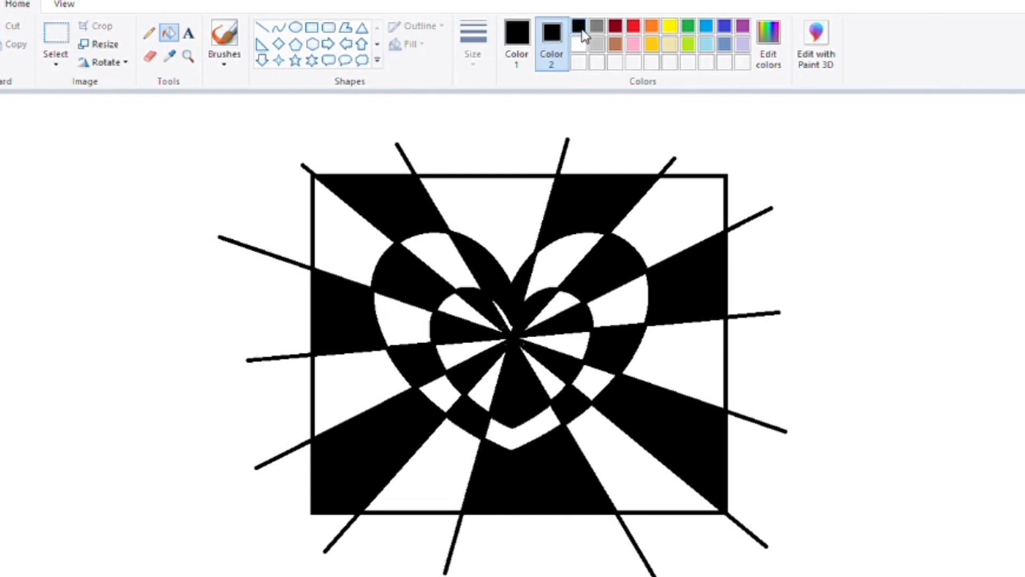
left_click(838, 200)
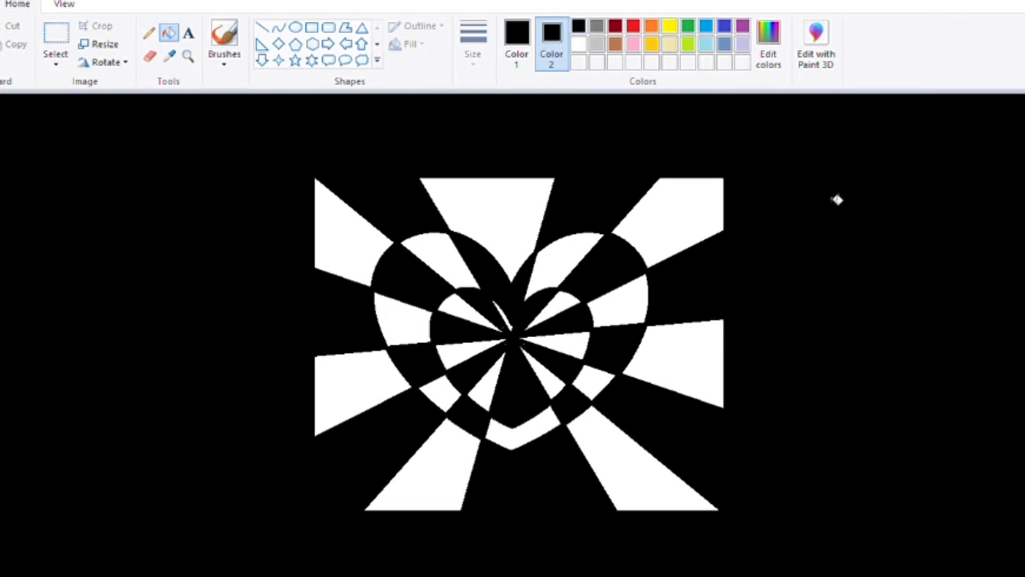